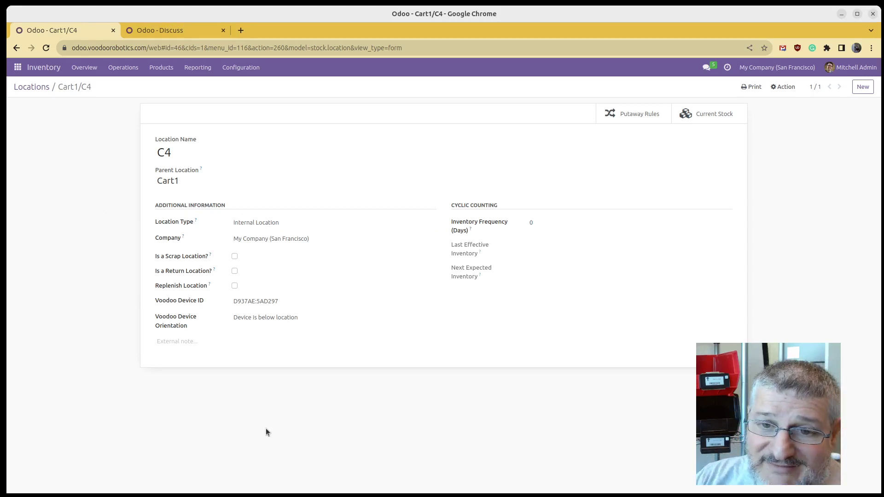
Replace C4's Voodoo device ID with D70B8E:ECD8BE, set the device above the location, and save.
click(290, 302)
triple_click(285, 303)
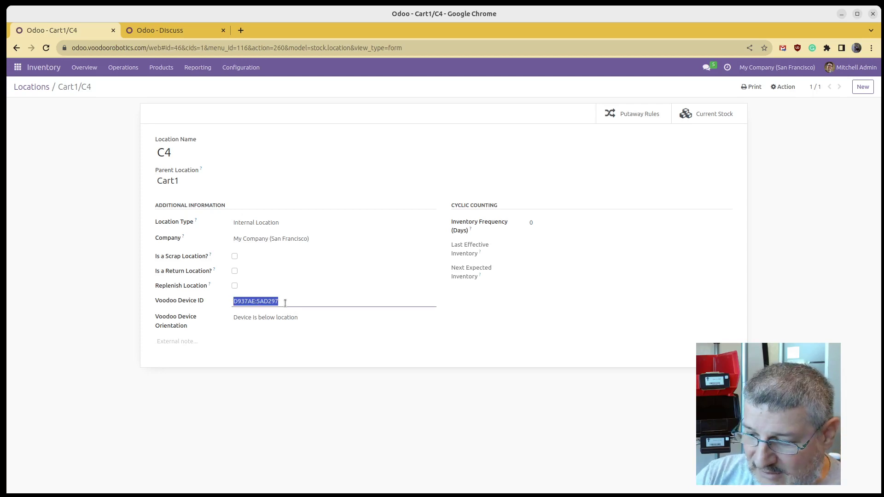
key(BackSpace)
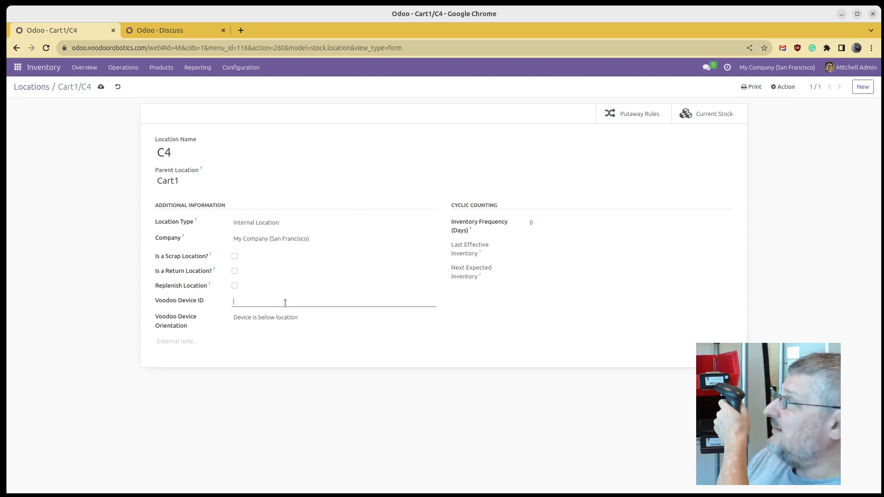
text(D70B8E:ECD8BE)
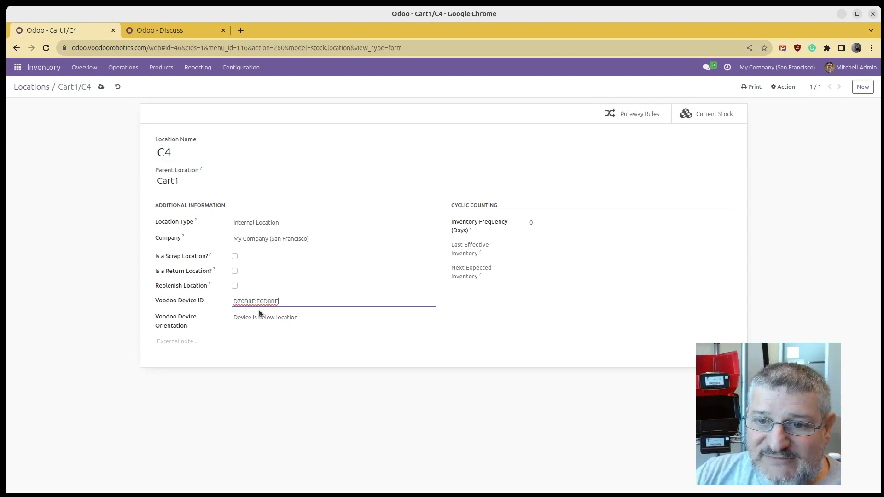
key(Tab)
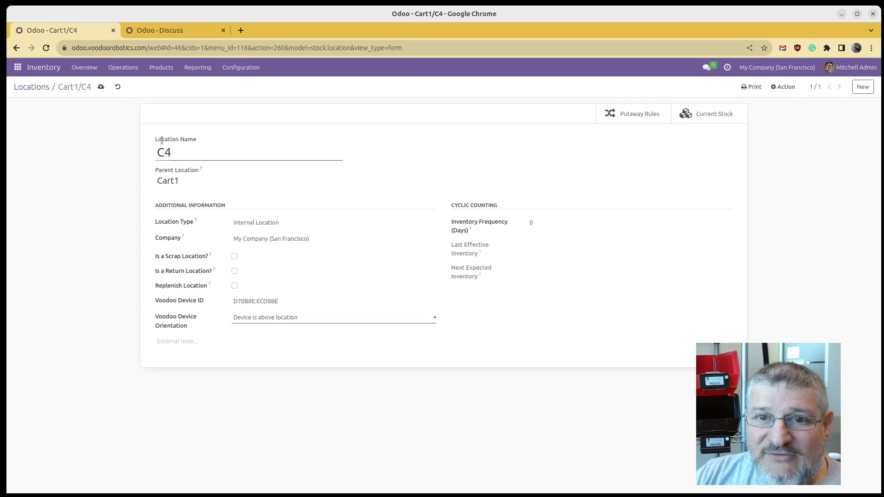
click(102, 90)
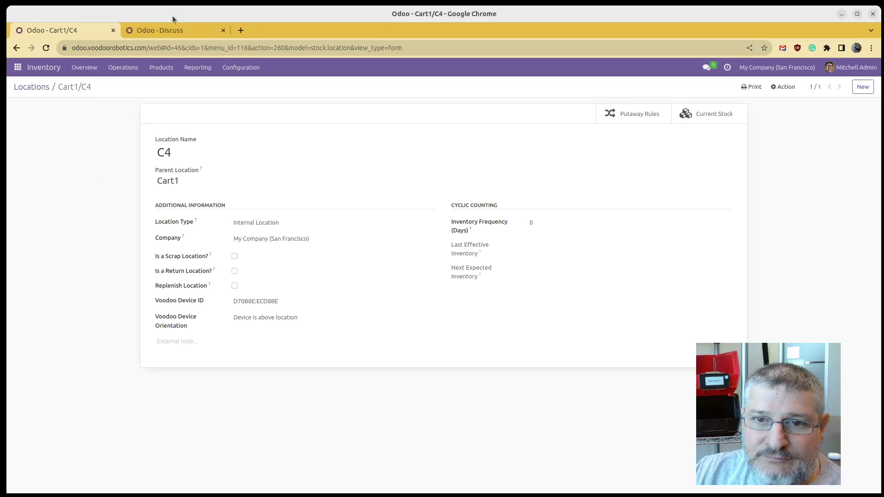
Start a new Internal Transfers operation with destination Cart1/C4.
click(124, 68)
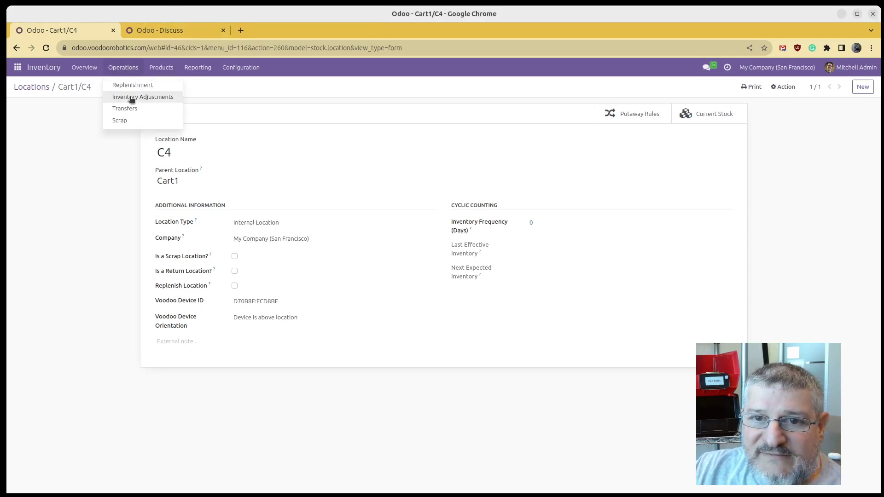
click(132, 109)
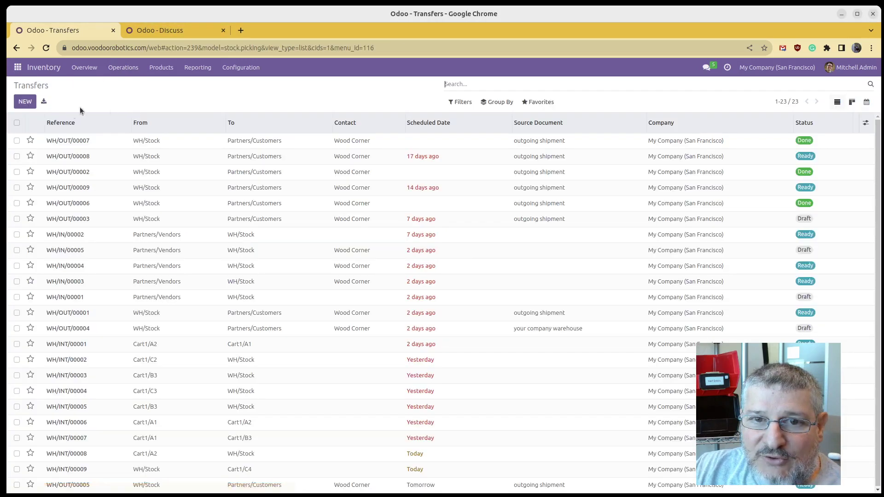
click(25, 102)
click(128, 178)
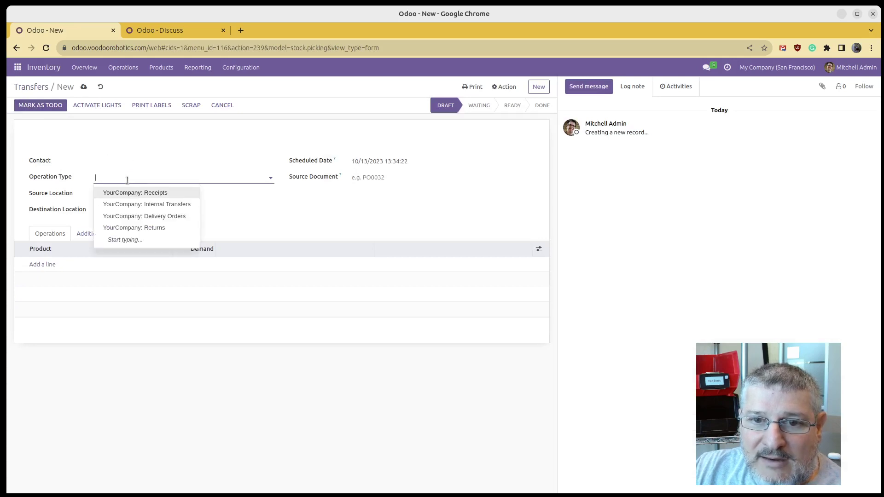
click(144, 204)
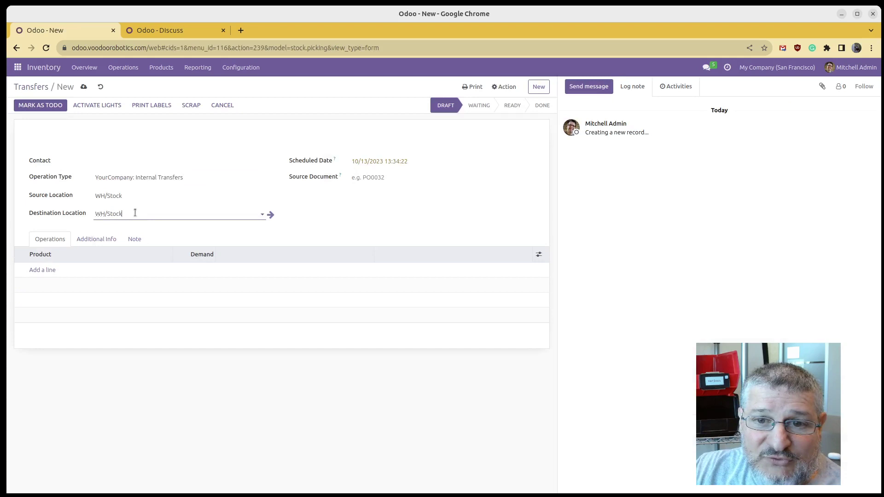
click(135, 213)
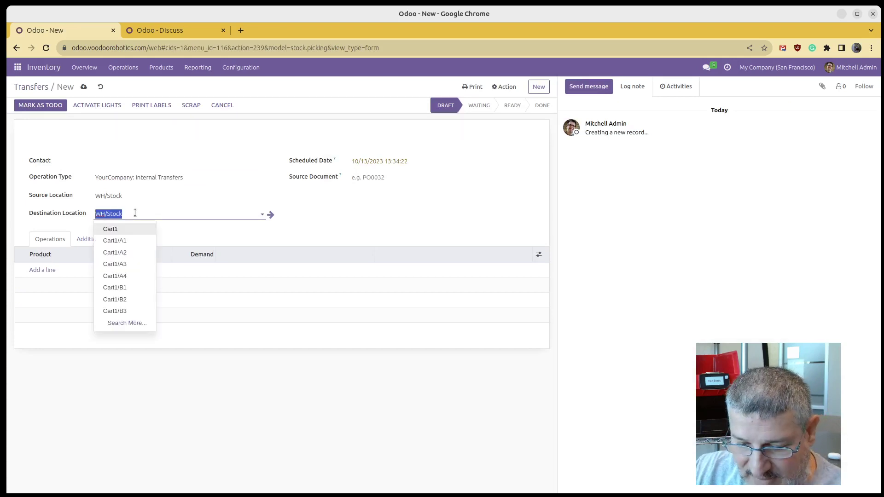
text(c4)
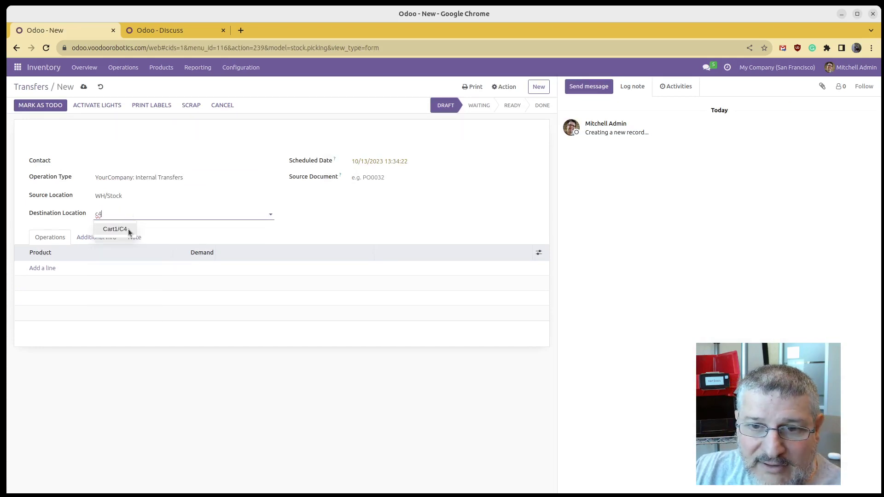
click(129, 230)
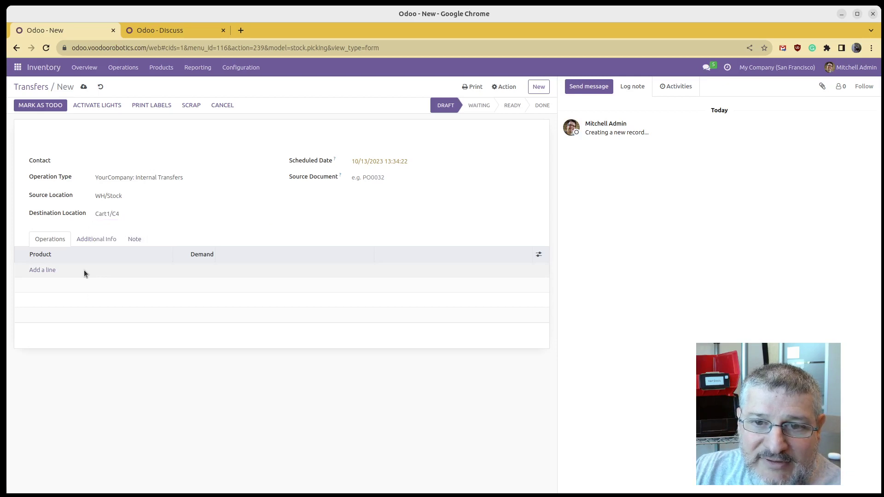
Add a Lime Water line with demand 10 and save the transfer.
click(57, 270)
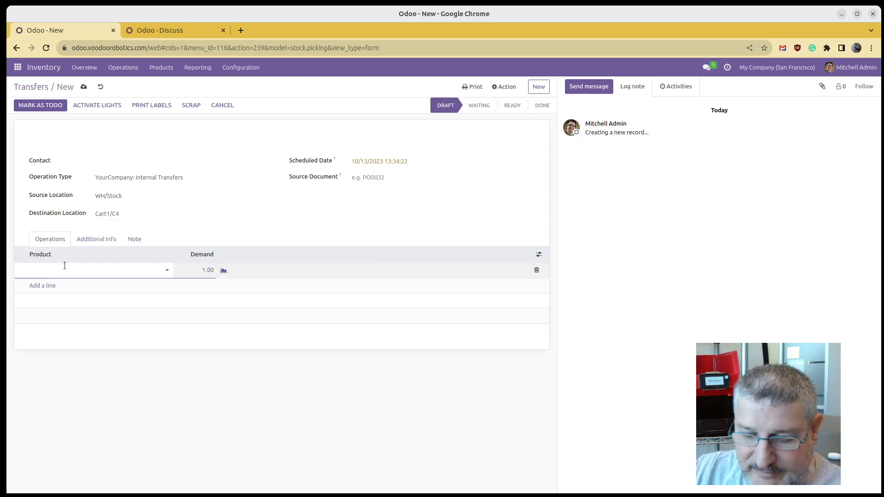
text(Liime)
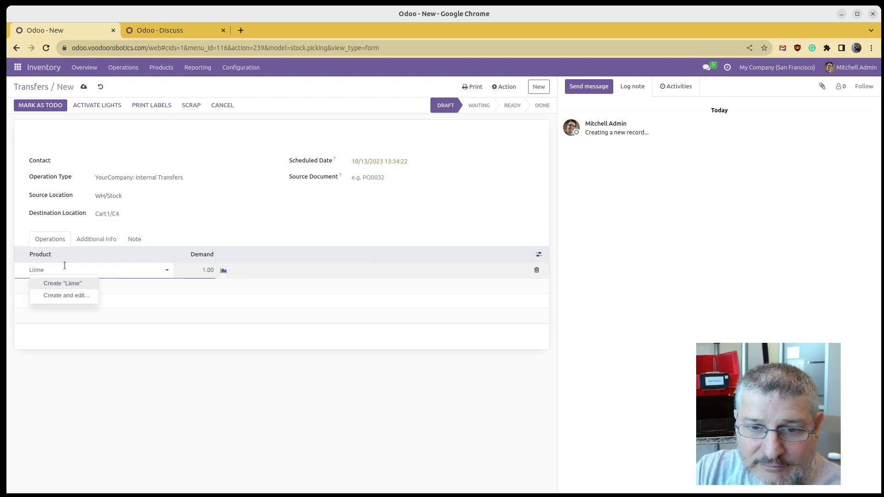
key(BackSpace)
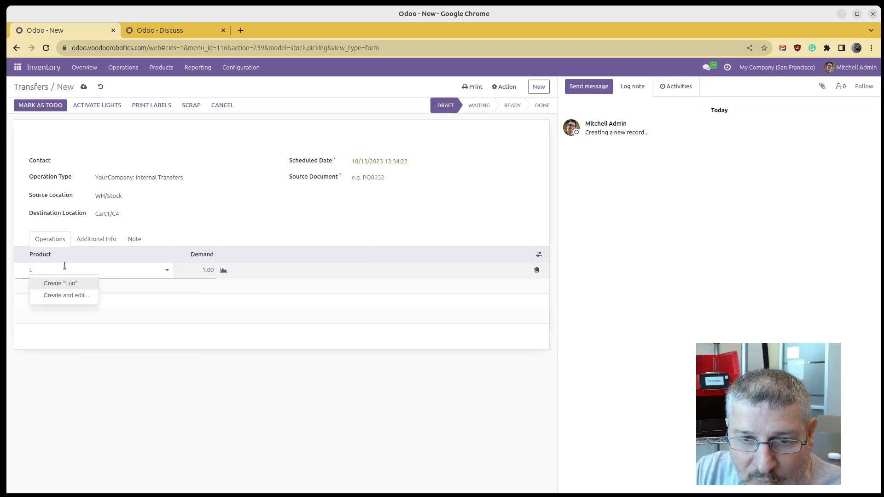
text(im)
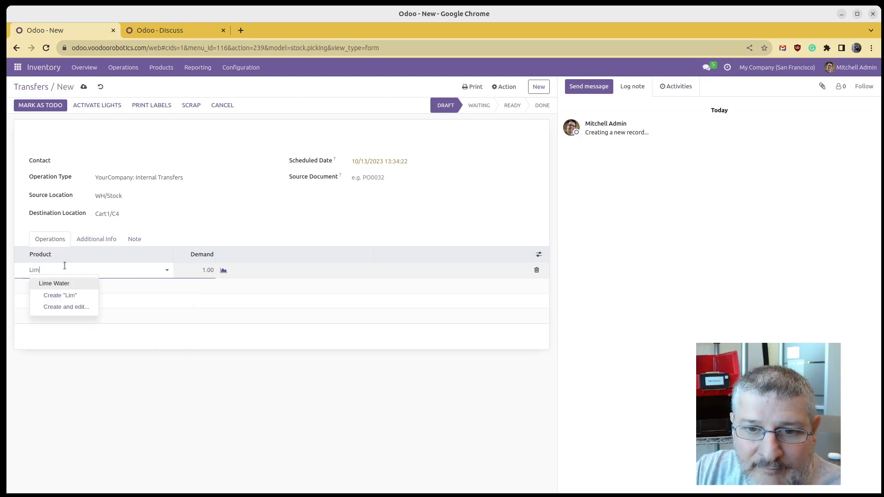
click(62, 284)
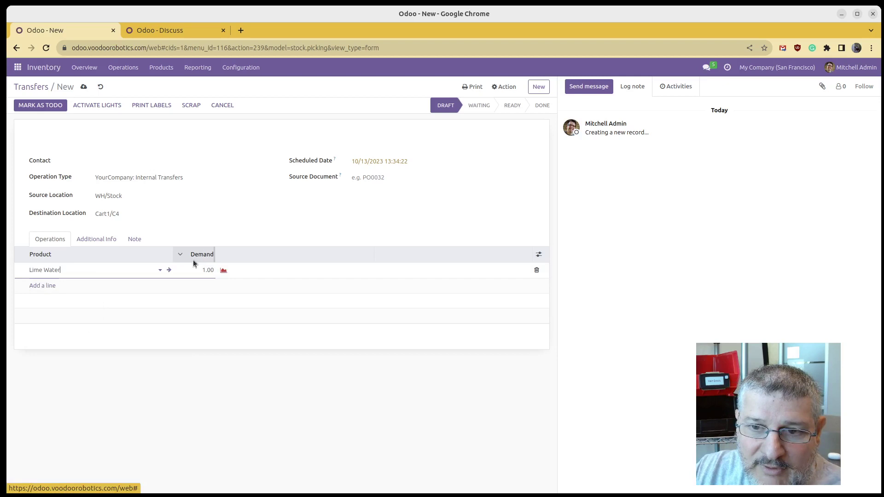
click(203, 272)
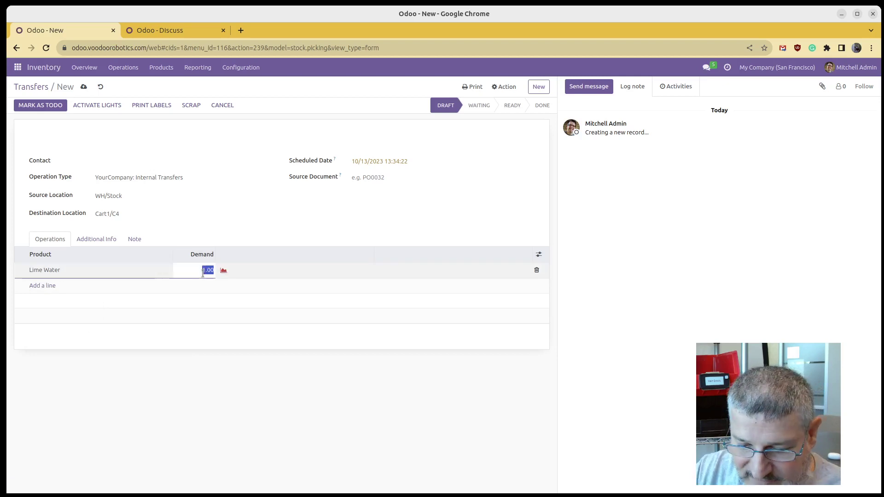
text(10)
click(296, 225)
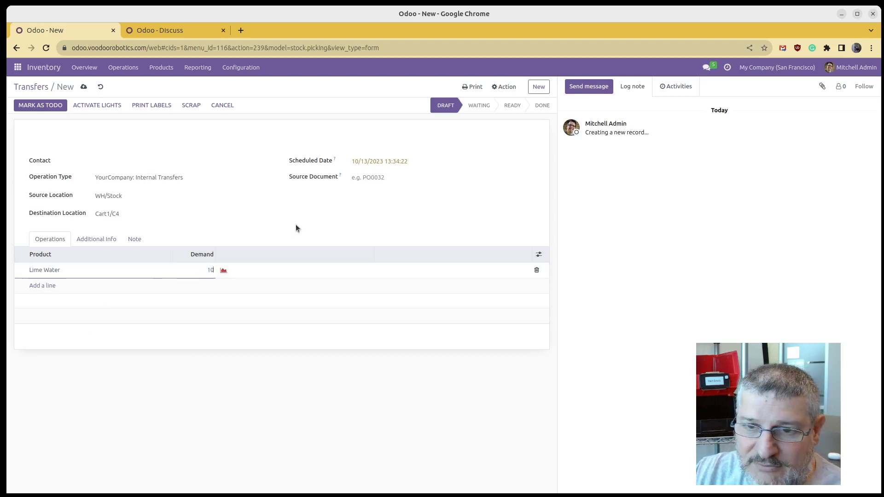
click(85, 87)
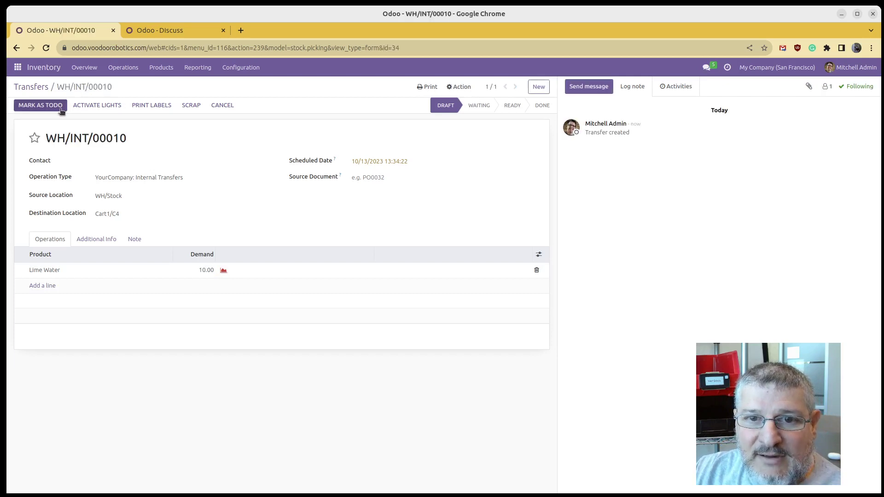
Mark transfer WH/INT/00010 as To Do so its 10 Lime Water are reserved.
click(40, 105)
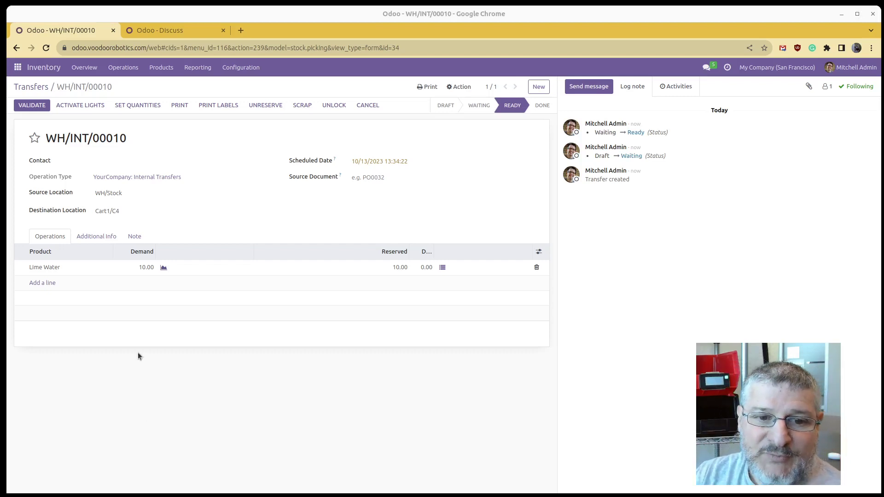
Change WH/INT/00010's destination from Cart1/C4 to Cart1/B4 and activate its location lights.
click(123, 211)
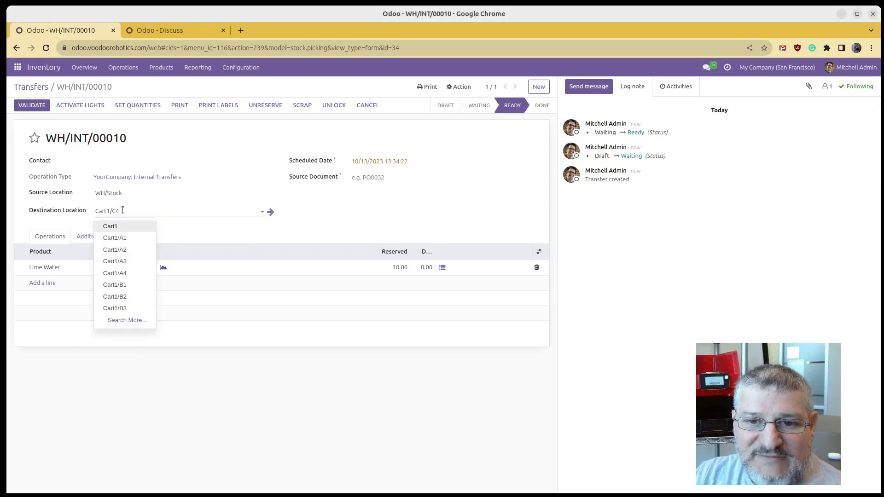
double_click(123, 211)
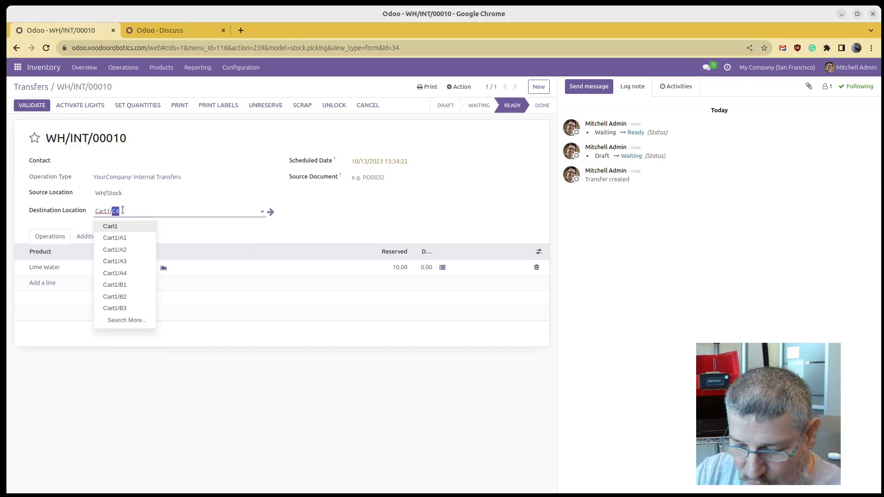
text(b)
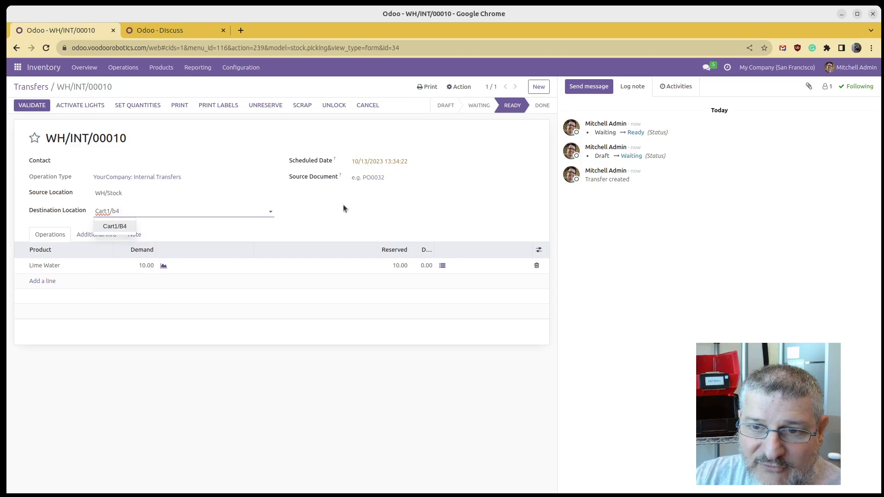
key(Return)
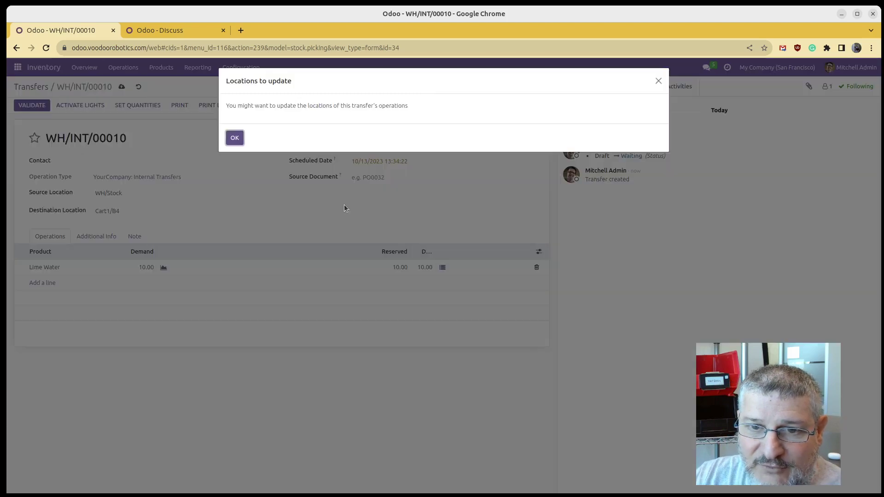
click(235, 138)
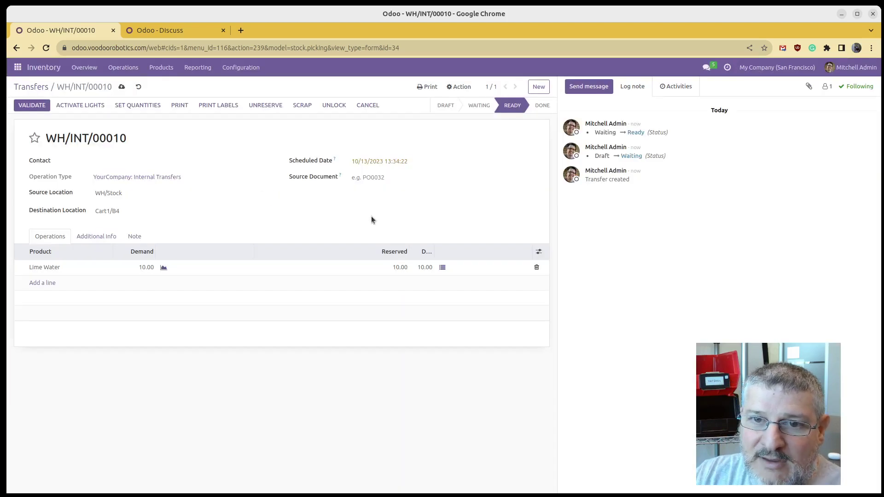
click(90, 106)
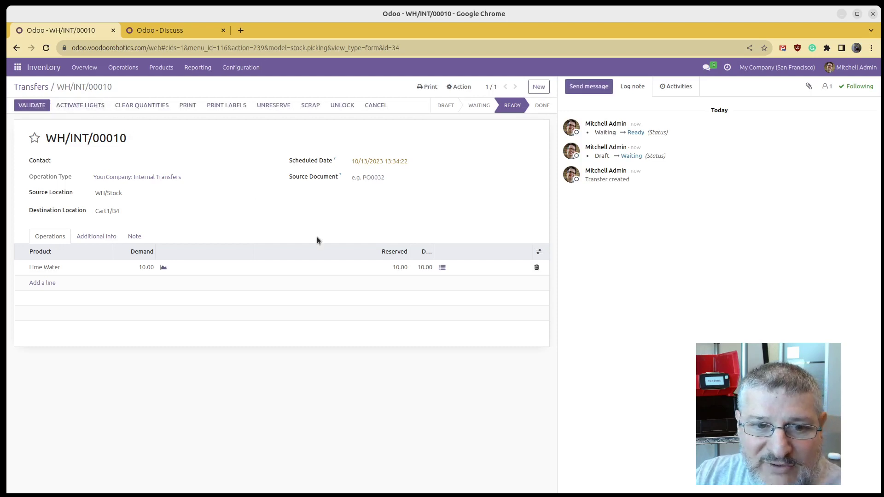